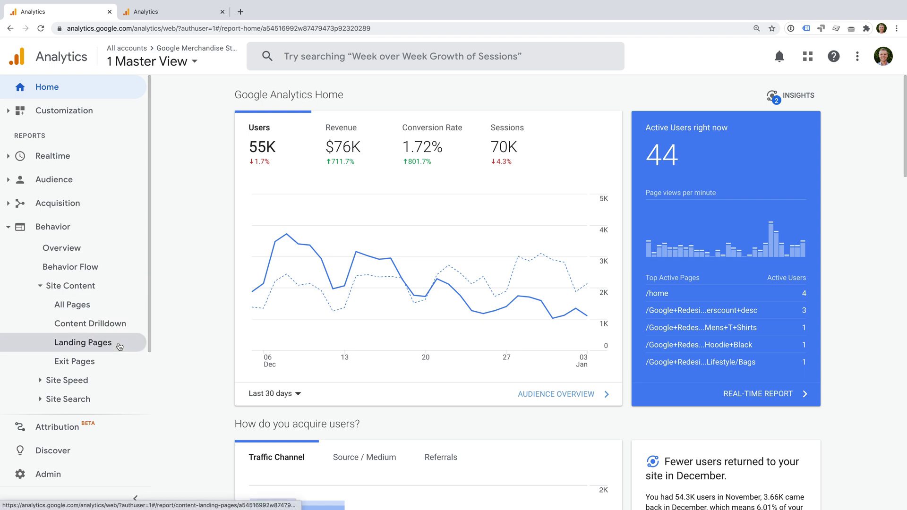
Open the Landing Pages report for site content and examine its table of landing pages.
{"action": "left_click", "coordinate": [119, 345]}
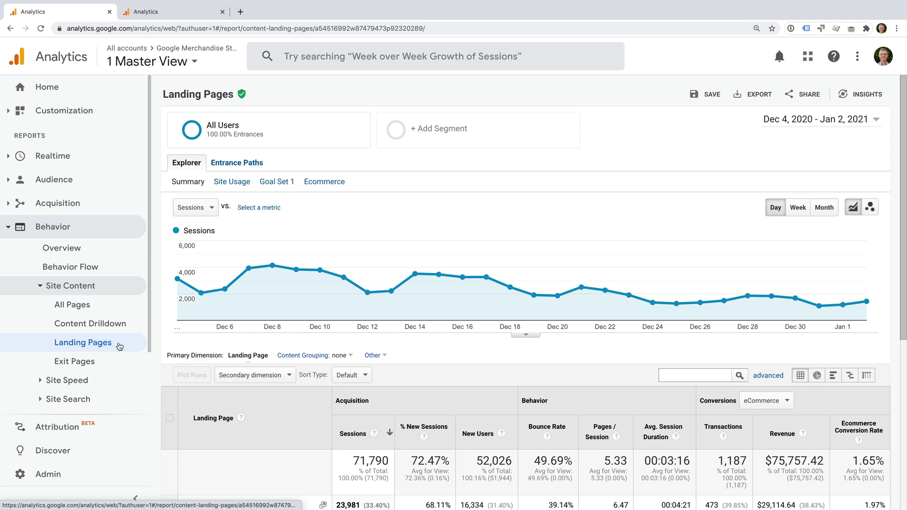
{"action": "scroll", "coordinate": [269, 376], "scroll_direction": "down", "scroll_amount": 3}
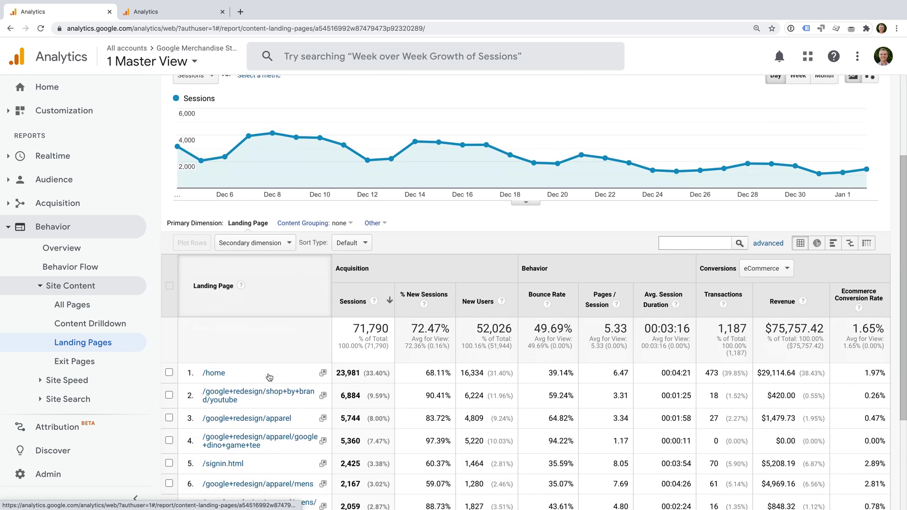
{"action": "scroll", "coordinate": [269, 376], "scroll_direction": "down", "scroll_amount": 1}
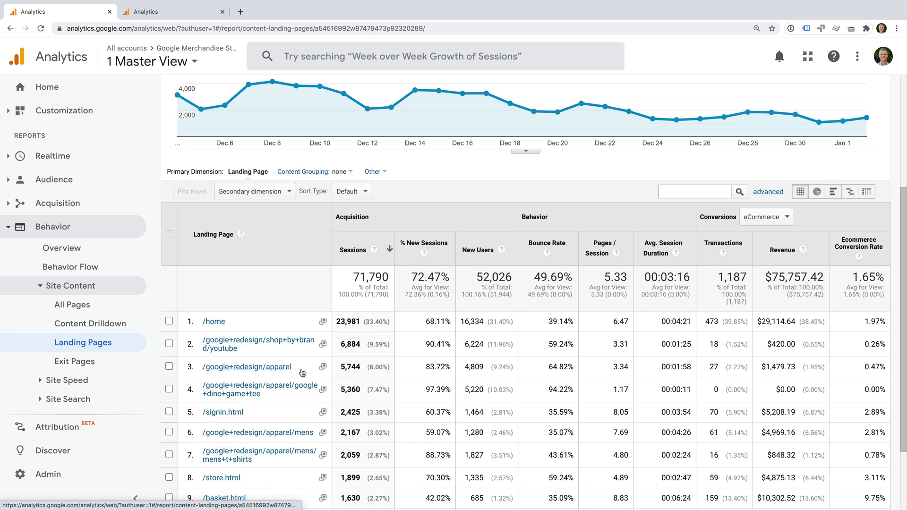
Switch to the Loves Data GA4 Demo property and open the Pages and screens engagement report's data table.
{"action": "left_click", "coordinate": [173, 16]}
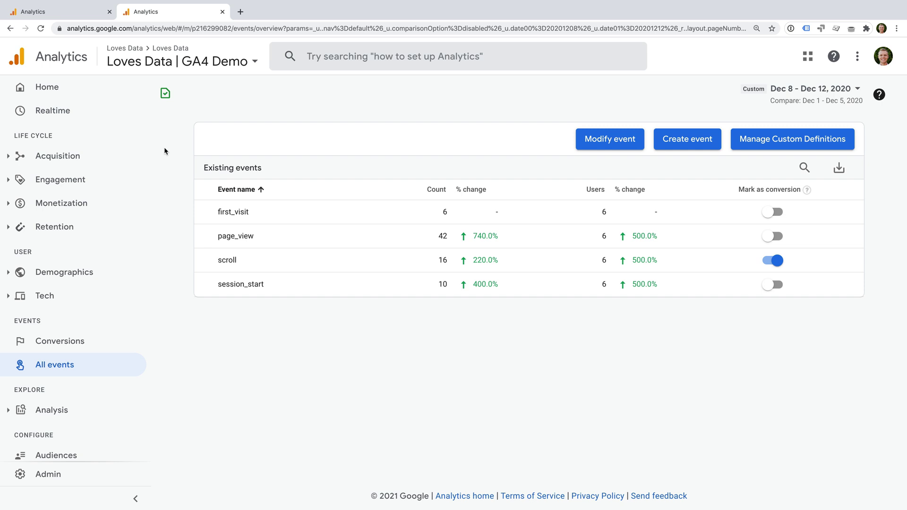
{"action": "left_click", "coordinate": [88, 186]}
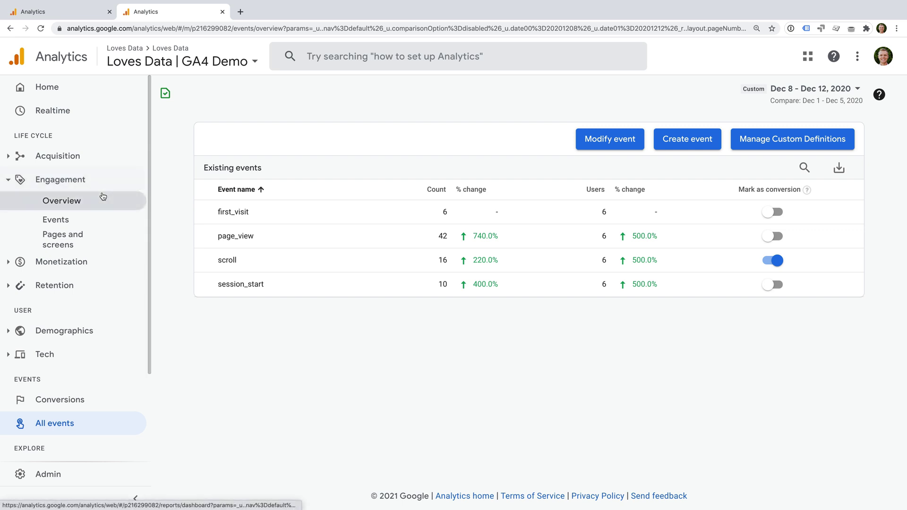
{"action": "left_click", "coordinate": [101, 243]}
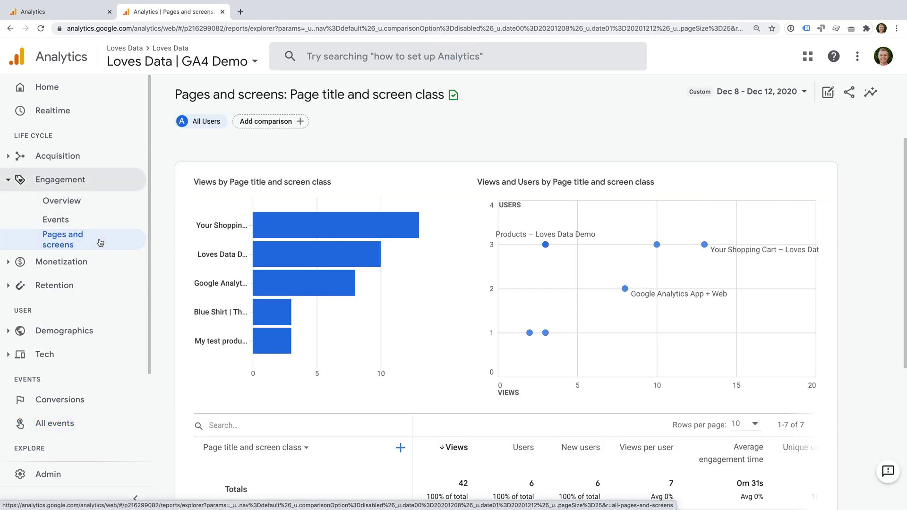
{"action": "scroll", "coordinate": [432, 240], "scroll_direction": "down", "scroll_amount": 3}
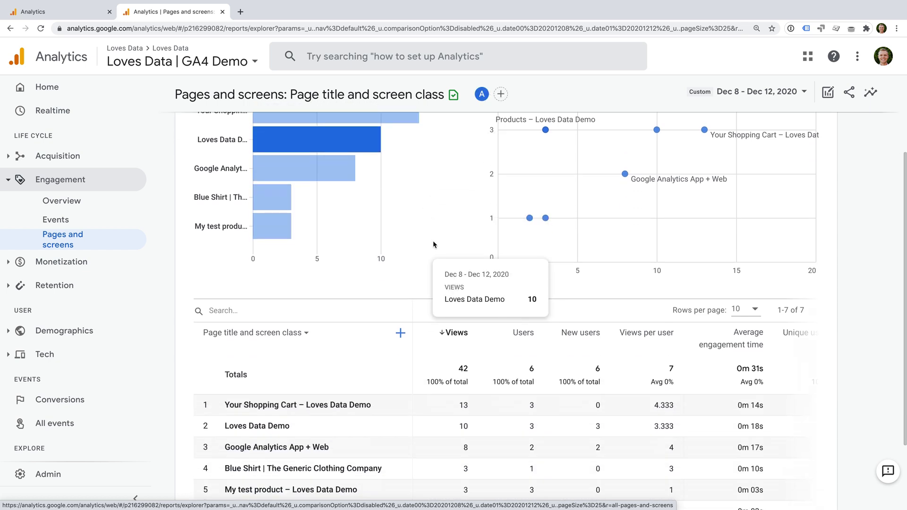
{"action": "scroll", "coordinate": [433, 244], "scroll_direction": "down", "scroll_amount": 2}
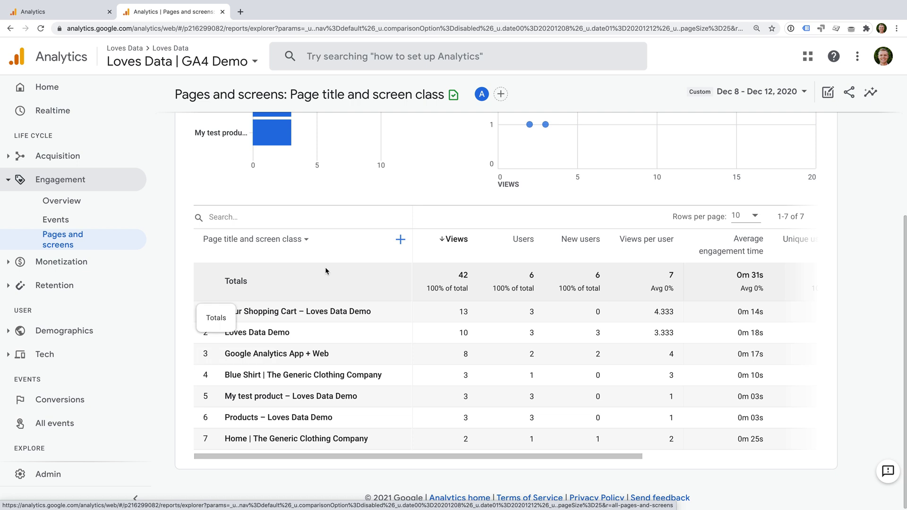
Display the table by Page path and screen class and limit its Event count metric to session_start.
{"action": "left_click", "coordinate": [279, 241]}
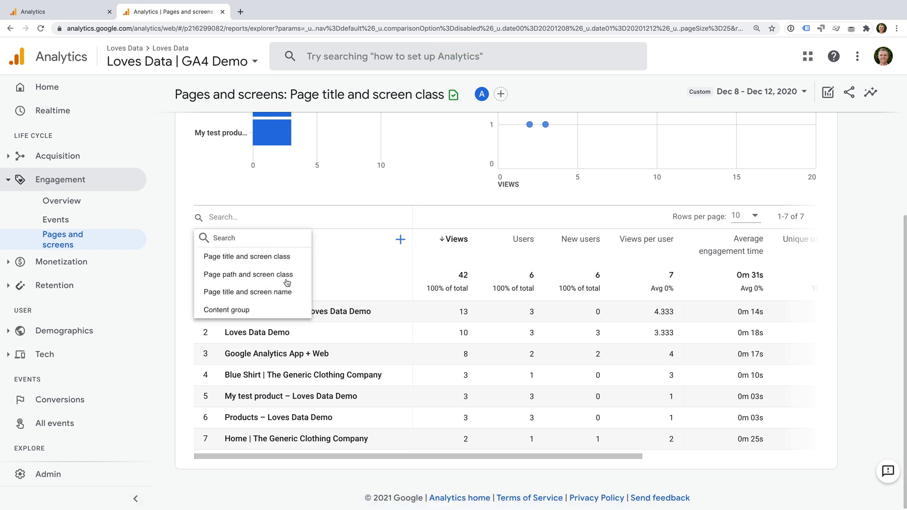
{"action": "left_click", "coordinate": [232, 276]}
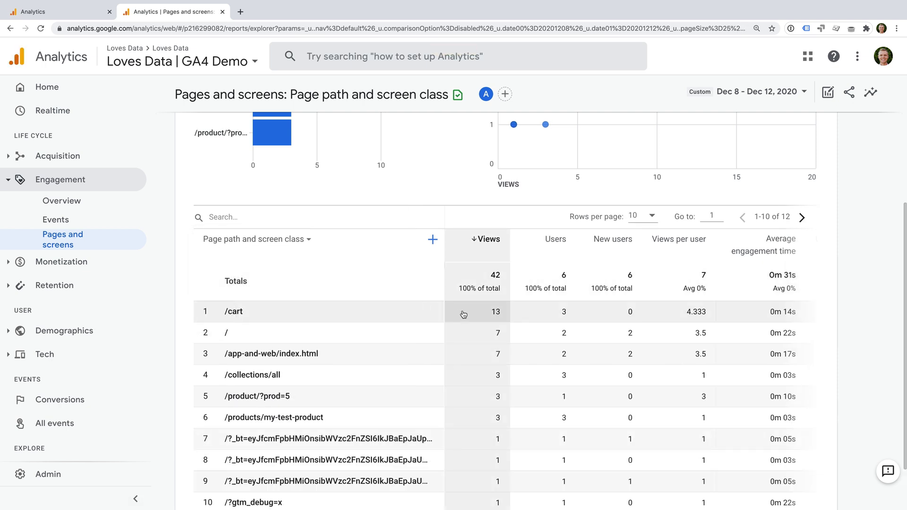
{"action": "scroll", "coordinate": [671, 315], "scroll_direction": "right", "scroll_amount": 5}
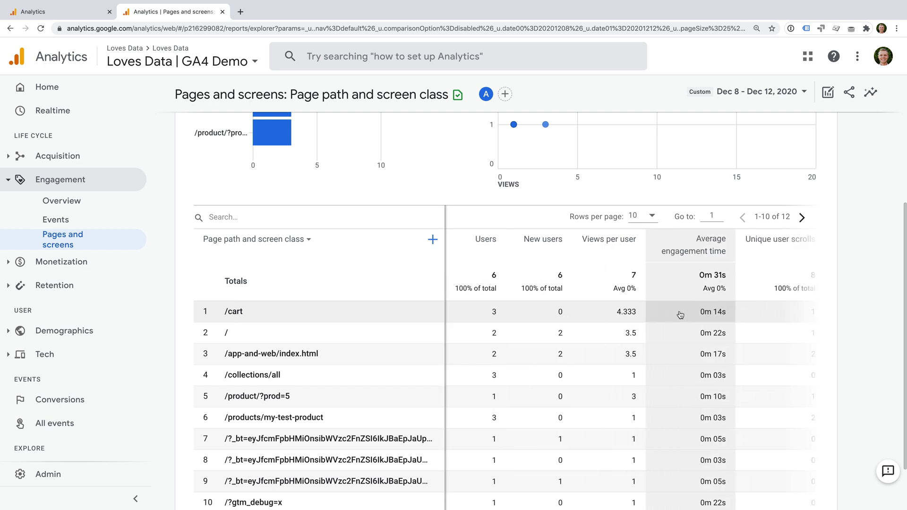
{"action": "scroll", "coordinate": [681, 315], "scroll_direction": "right", "scroll_amount": 2}
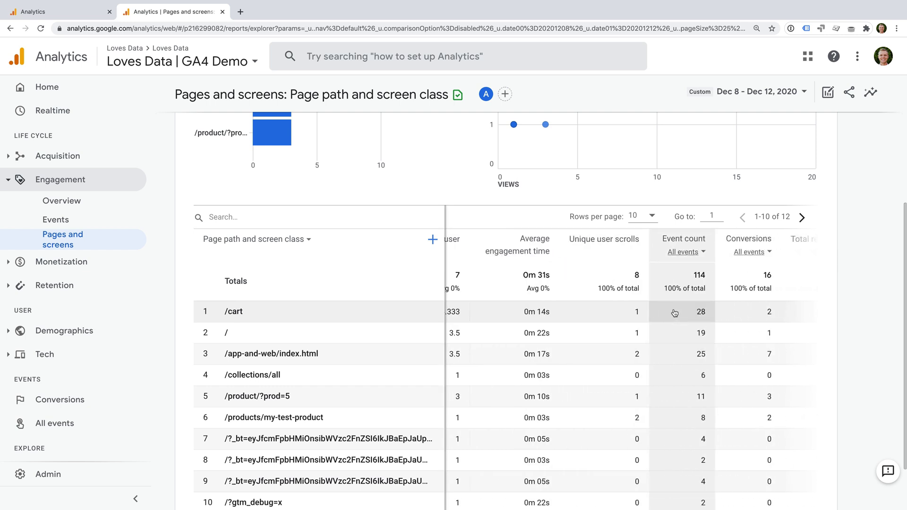
{"action": "left_click", "coordinate": [688, 254]}
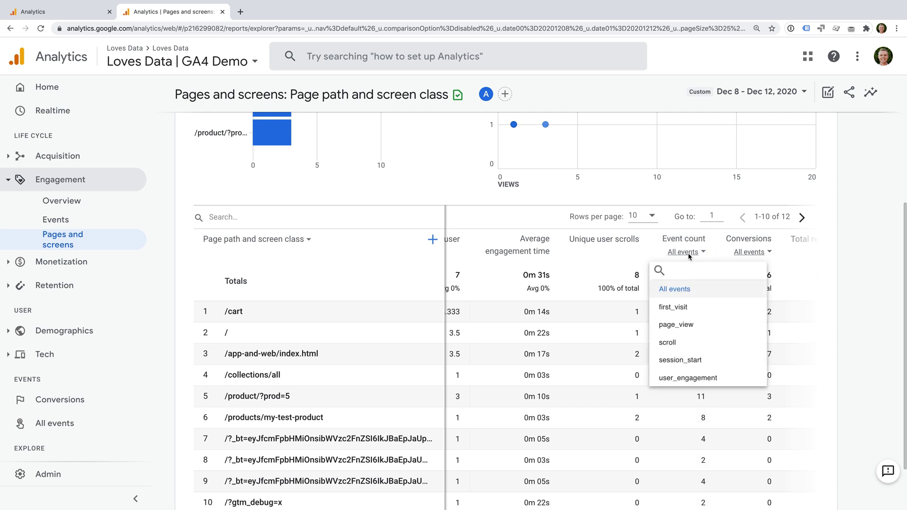
{"action": "left_click", "coordinate": [692, 362]}
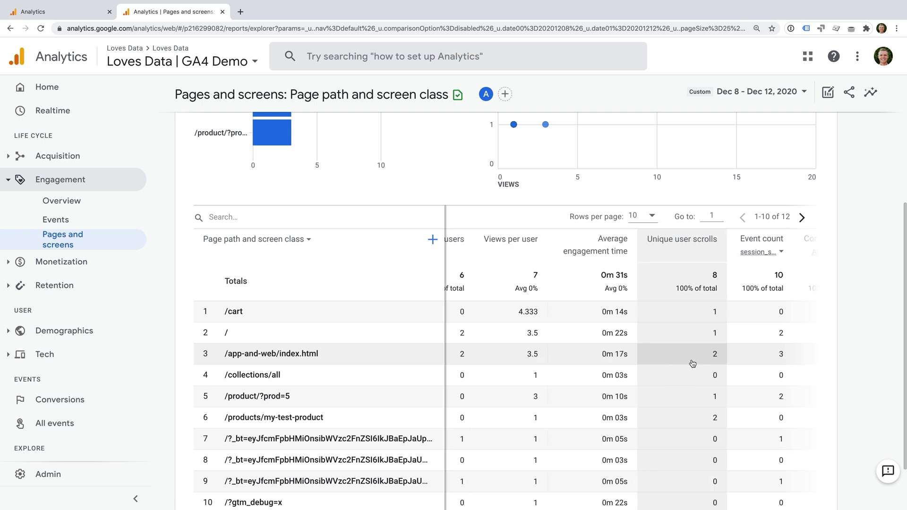
Sort the pages table by the session_start event count in descending order.
{"action": "scroll", "coordinate": [692, 364], "scroll_direction": "right", "scroll_amount": 3}
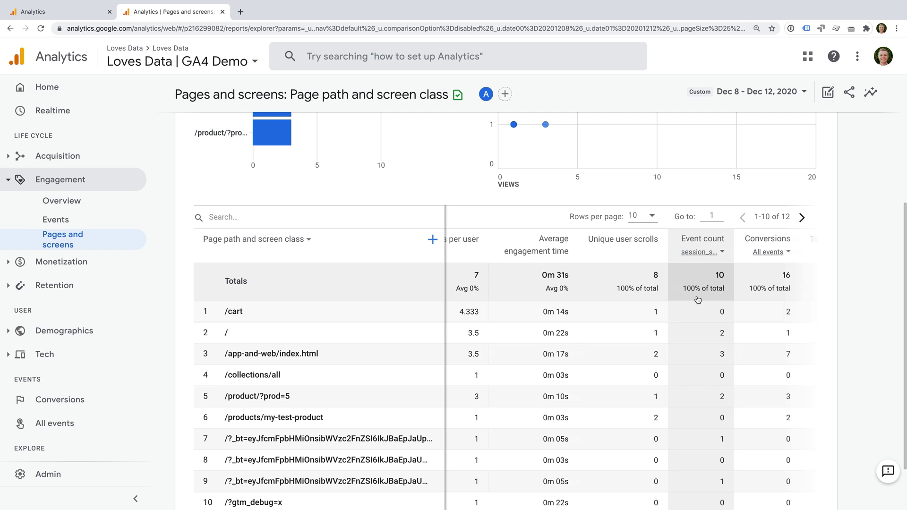
{"action": "left_click", "coordinate": [714, 241]}
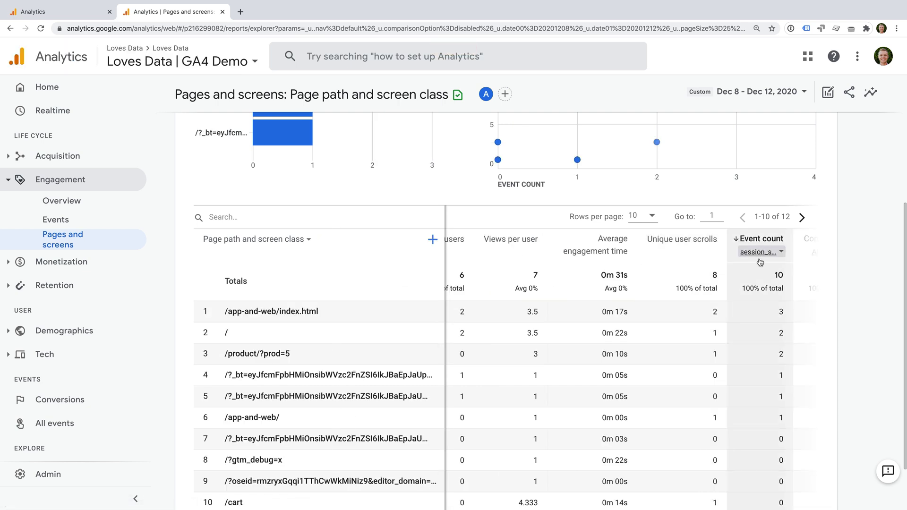
{"action": "scroll", "coordinate": [747, 263], "scroll_direction": "right", "scroll_amount": 2}
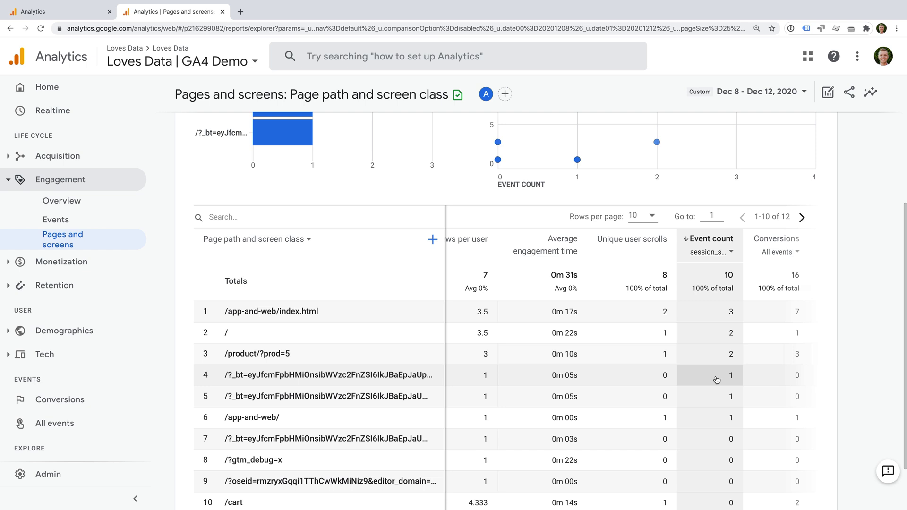
Open the Analysis Hub and start a new analysis from the Exploration template.
{"action": "scroll", "coordinate": [120, 331], "scroll_direction": "down", "scroll_amount": 1}
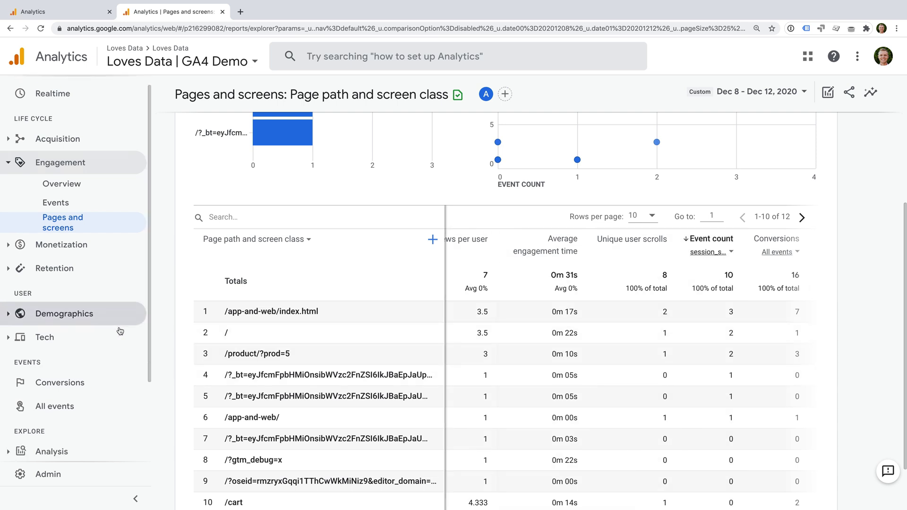
{"action": "scroll", "coordinate": [120, 331], "scroll_direction": "down", "scroll_amount": 3}
{"action": "left_click", "coordinate": [110, 383]}
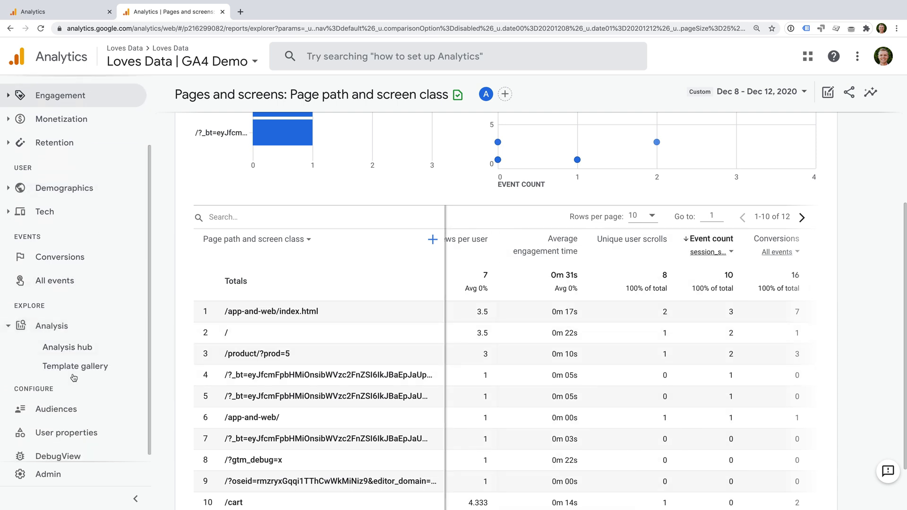
{"action": "left_click", "coordinate": [109, 349]}
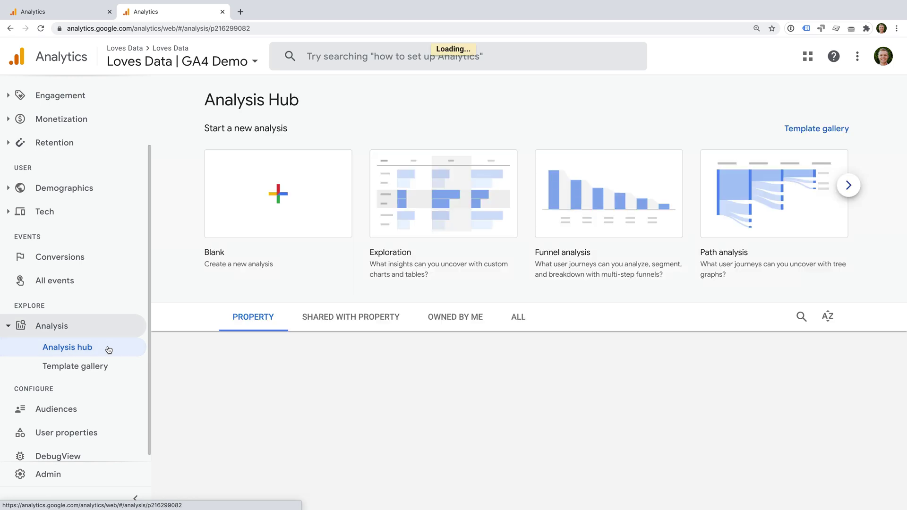
{"action": "left_click", "coordinate": [421, 215]}
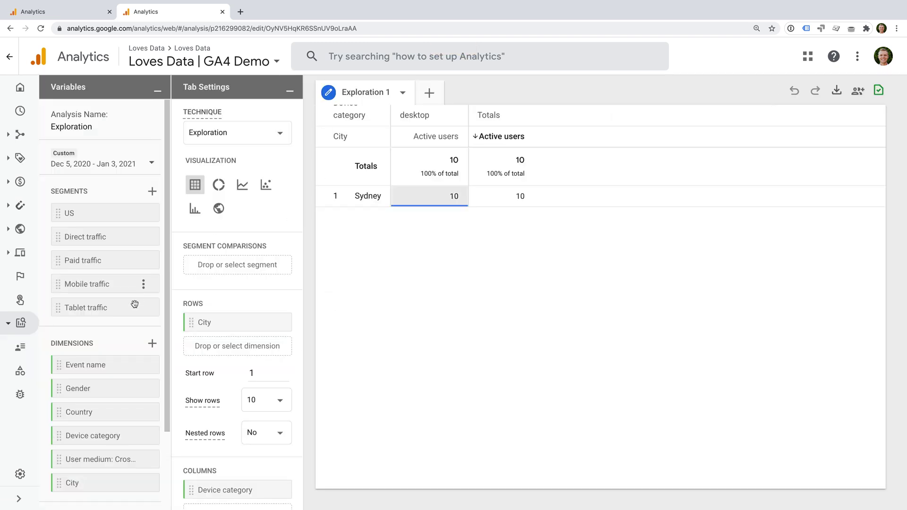
Add Page path to the analysis's available dimensions.
{"action": "scroll", "coordinate": [123, 328], "scroll_direction": "down", "scroll_amount": 1}
{"action": "scroll", "coordinate": [124, 329], "scroll_direction": "down", "scroll_amount": 1}
{"action": "left_click", "coordinate": [152, 298]}
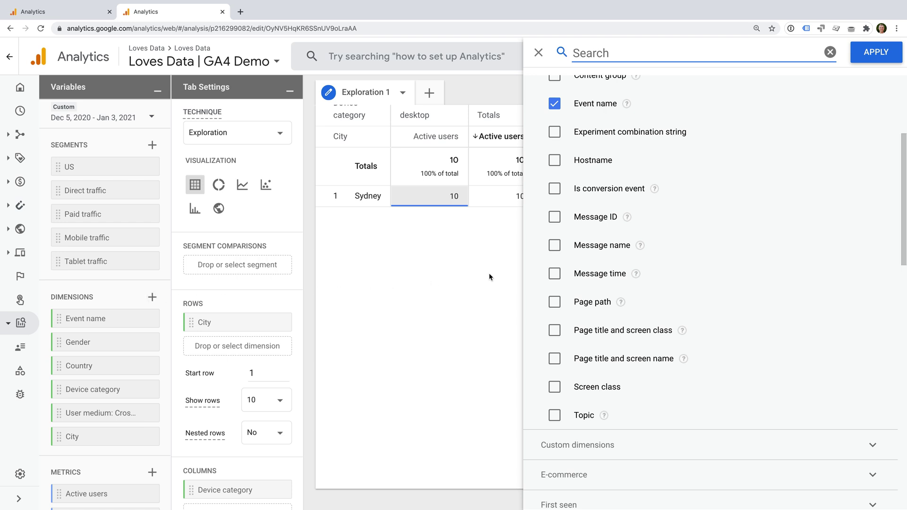
{"action": "left_click", "coordinate": [554, 302]}
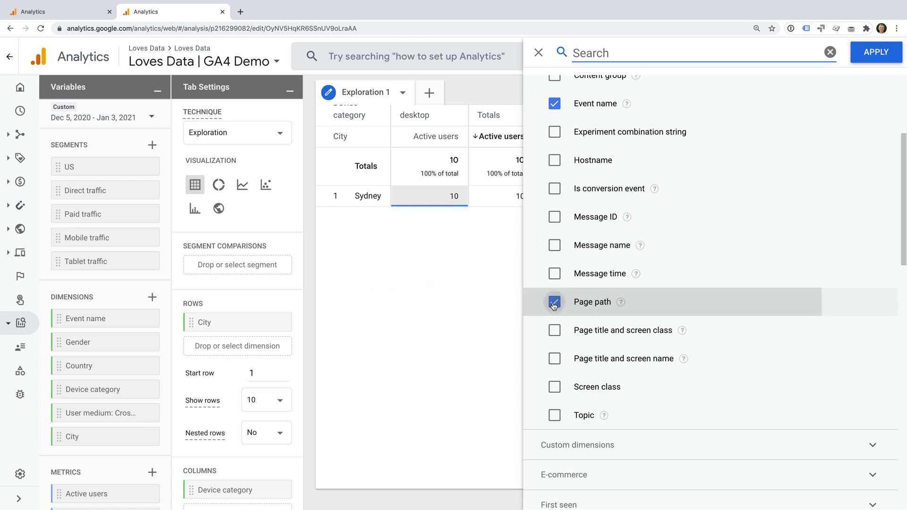
{"action": "left_click", "coordinate": [877, 53]}
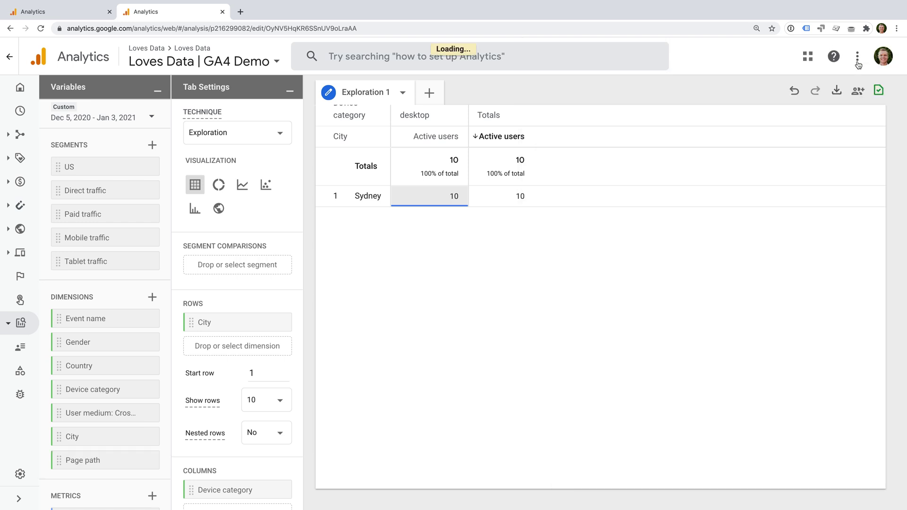
Replace City with Page path as the row dimension and remove Device category from the columns.
{"action": "scroll", "coordinate": [96, 291], "scroll_direction": "down", "scroll_amount": 1}
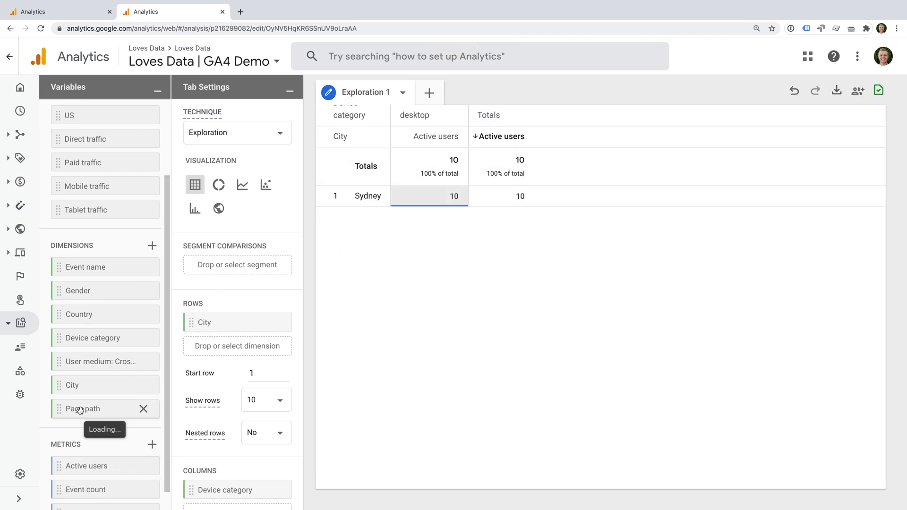
{"action": "left_click_drag", "start_coordinate": [79, 410], "coordinate": [235, 323]}
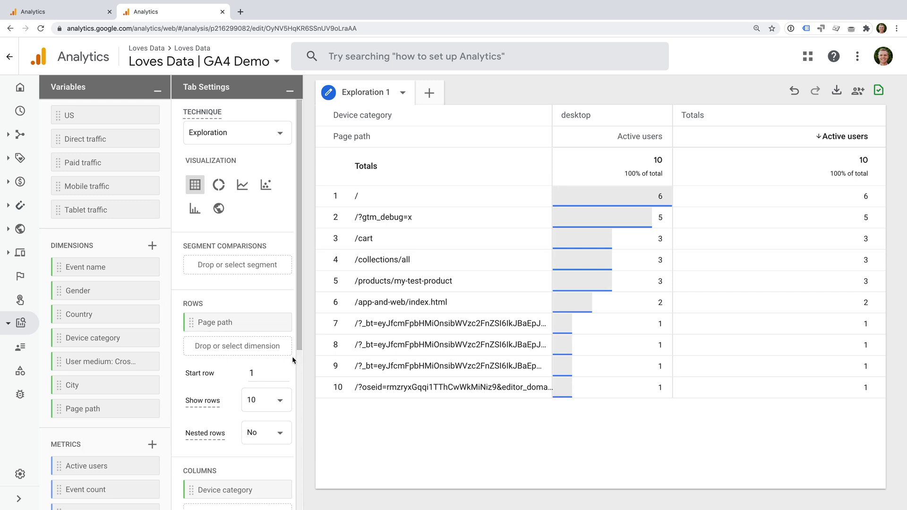
{"action": "scroll", "coordinate": [286, 359], "scroll_direction": "down", "scroll_amount": 2}
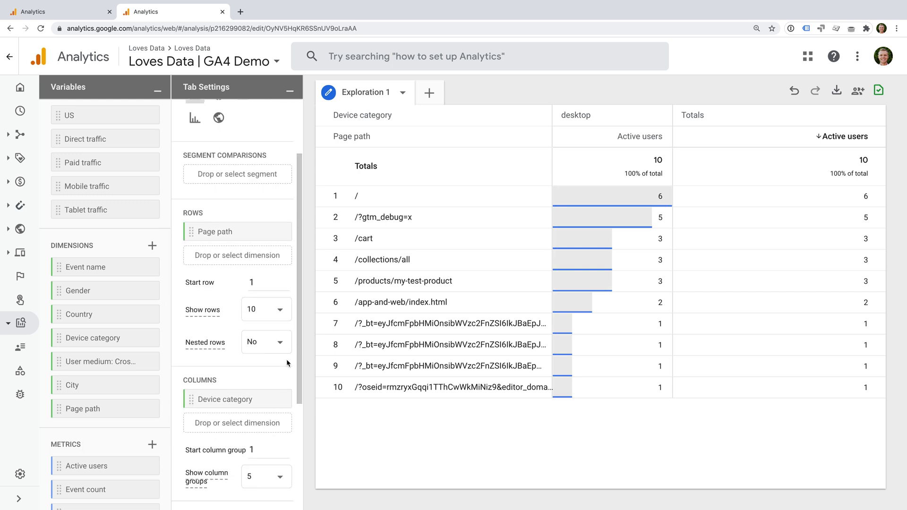
{"action": "left_click", "coordinate": [275, 398]}
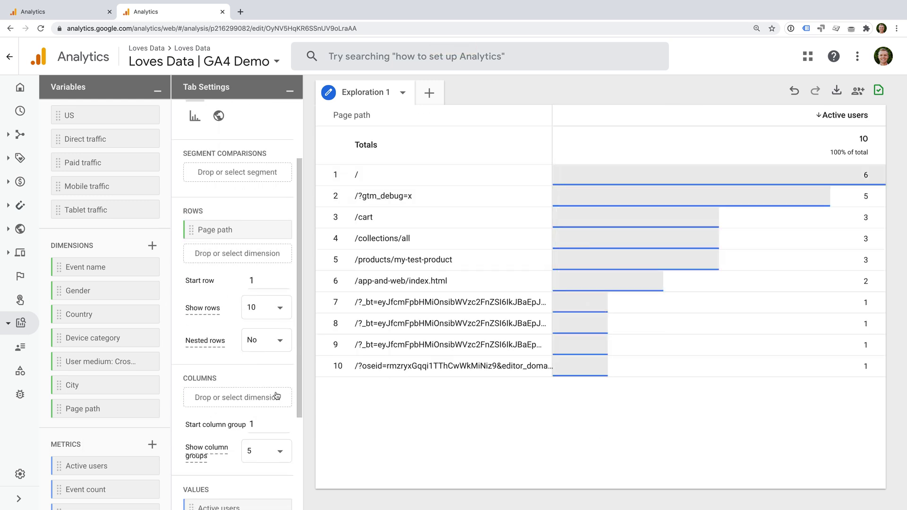
Search the metrics for "session" and add Sessions to the analysis's available metrics.
{"action": "scroll", "coordinate": [277, 396], "scroll_direction": "down", "scroll_amount": 2}
{"action": "scroll", "coordinate": [114, 416], "scroll_direction": "down", "scroll_amount": 1}
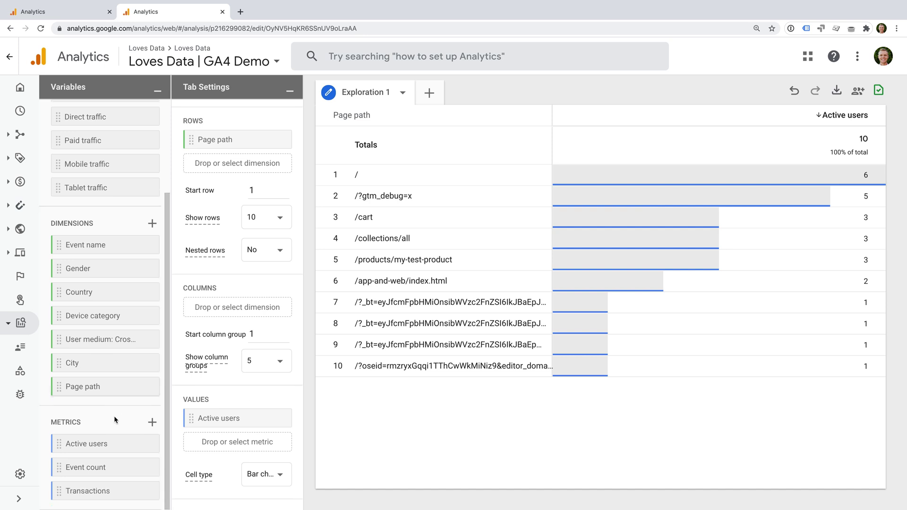
{"action": "left_click", "coordinate": [152, 422]}
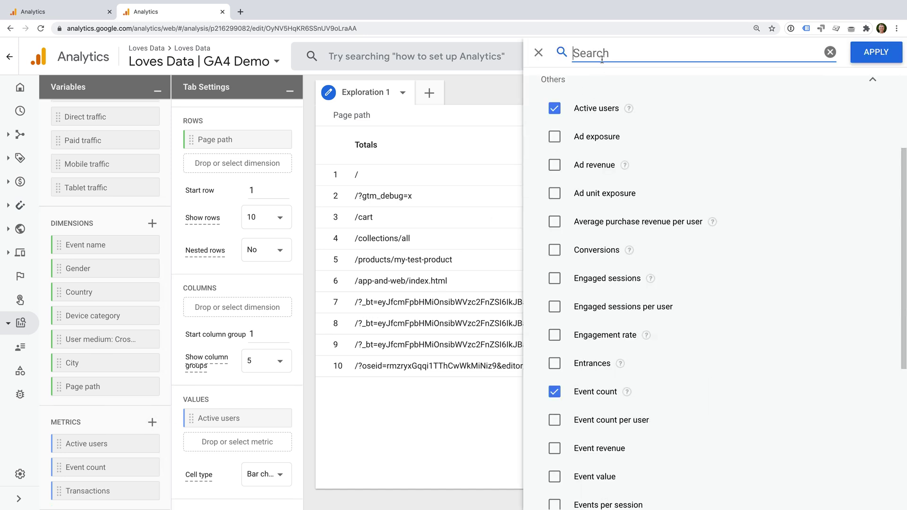
{"action": "type", "text": "session"}
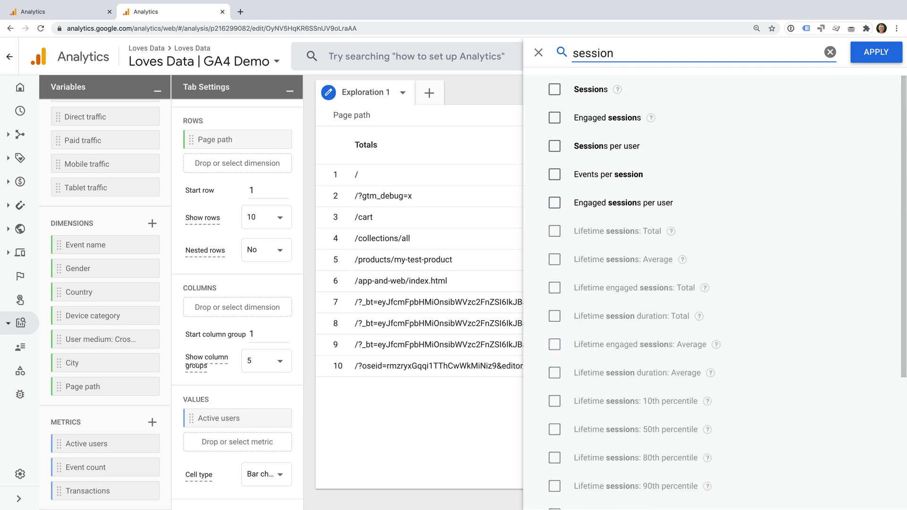
{"action": "left_click", "coordinate": [554, 89]}
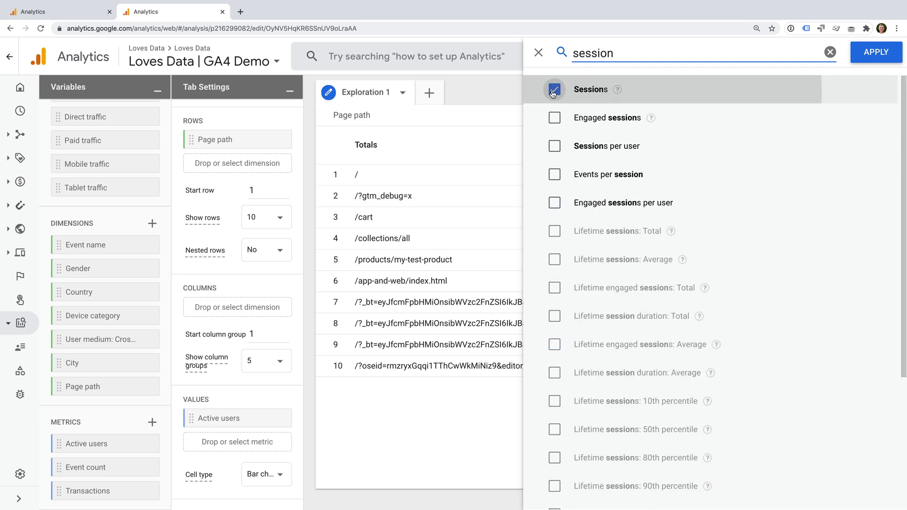
{"action": "left_click", "coordinate": [877, 53]}
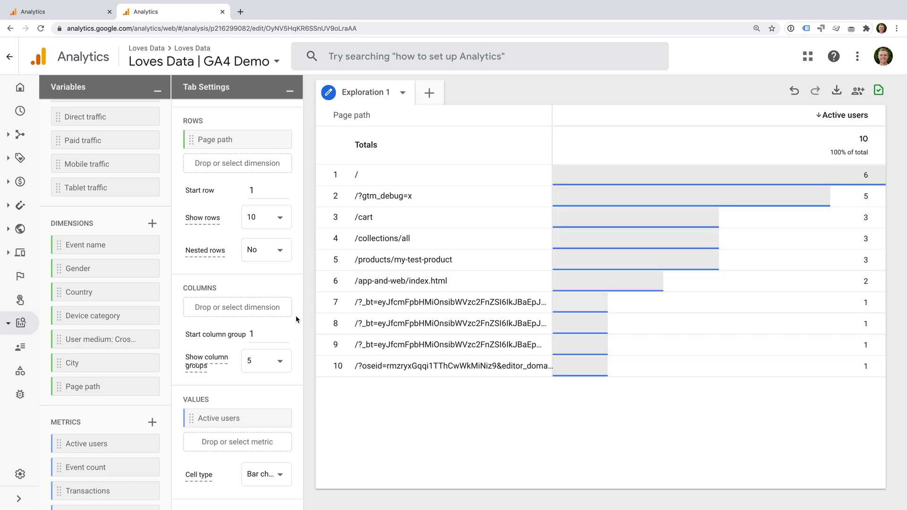
Replace Active users with Sessions as the table's value and sort the pages by Sessions.
{"action": "scroll", "coordinate": [119, 348], "scroll_direction": "down", "scroll_amount": 1}
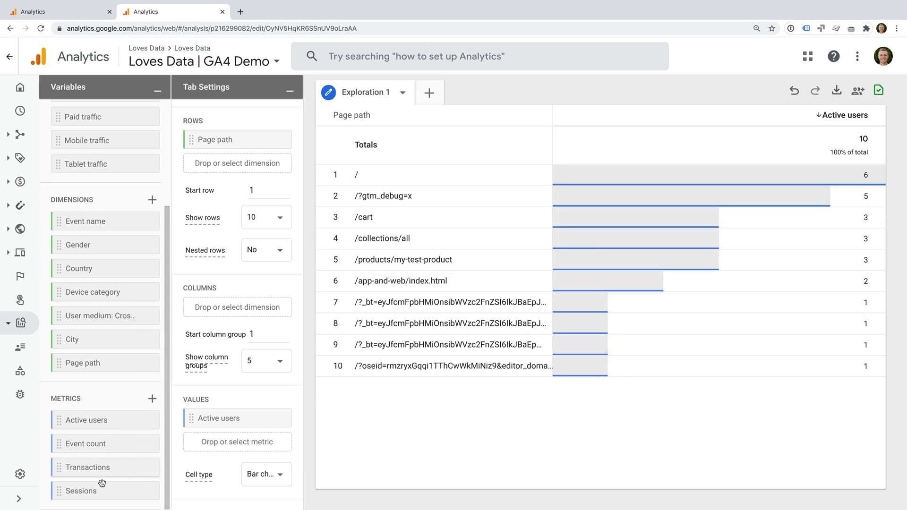
{"action": "left_click_drag", "start_coordinate": [76, 492], "coordinate": [221, 419]}
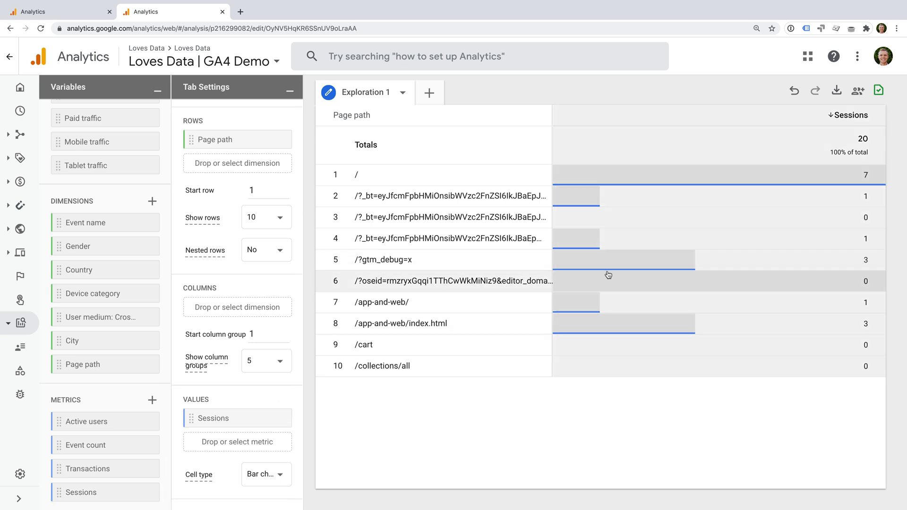
{"action": "left_click", "coordinate": [847, 118]}
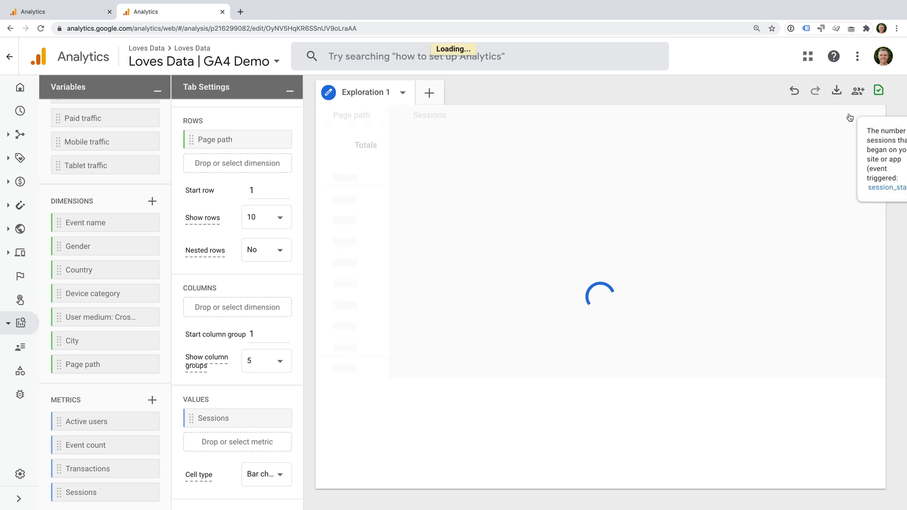
{"action": "left_click", "coordinate": [847, 118]}
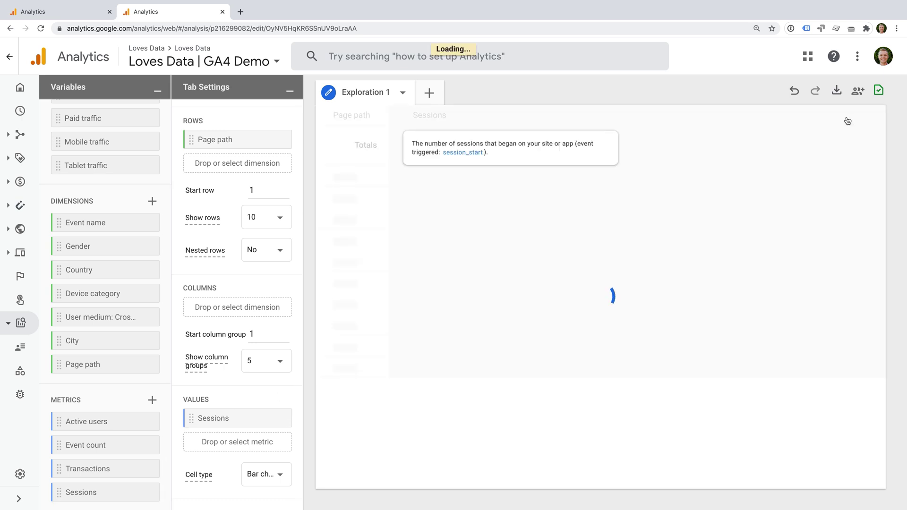